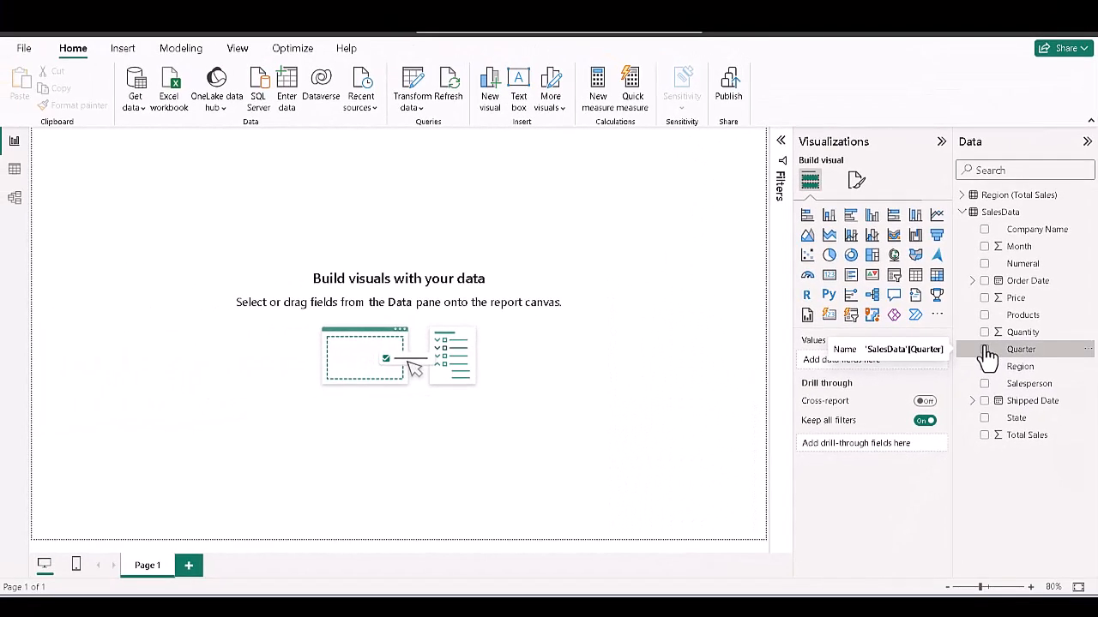
left_click(984, 351)
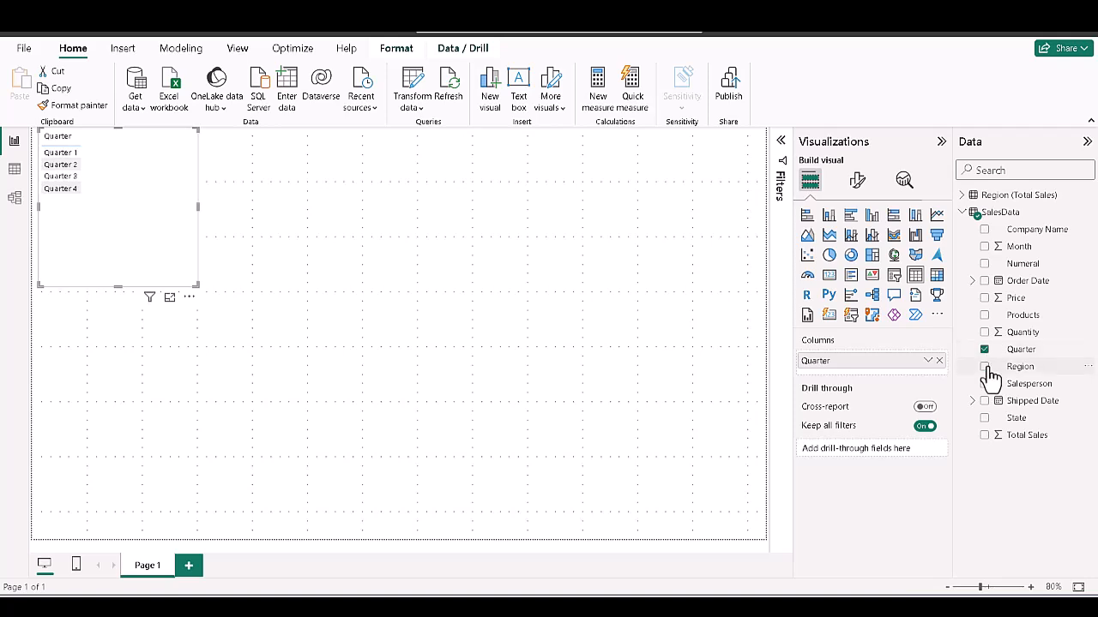
left_click(984, 366)
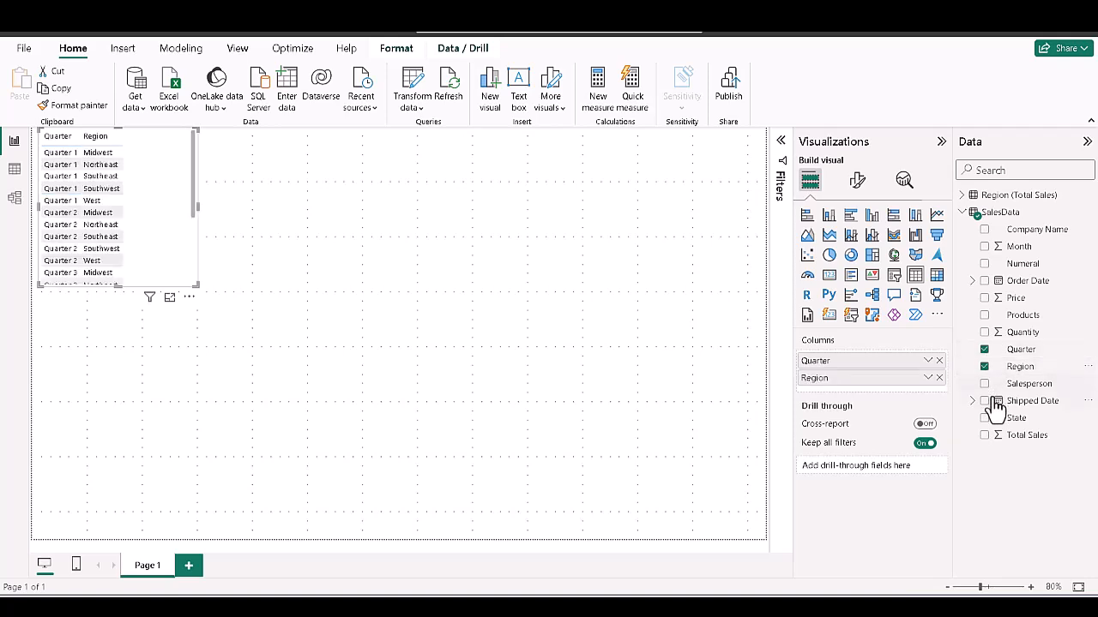
left_click(984, 437)
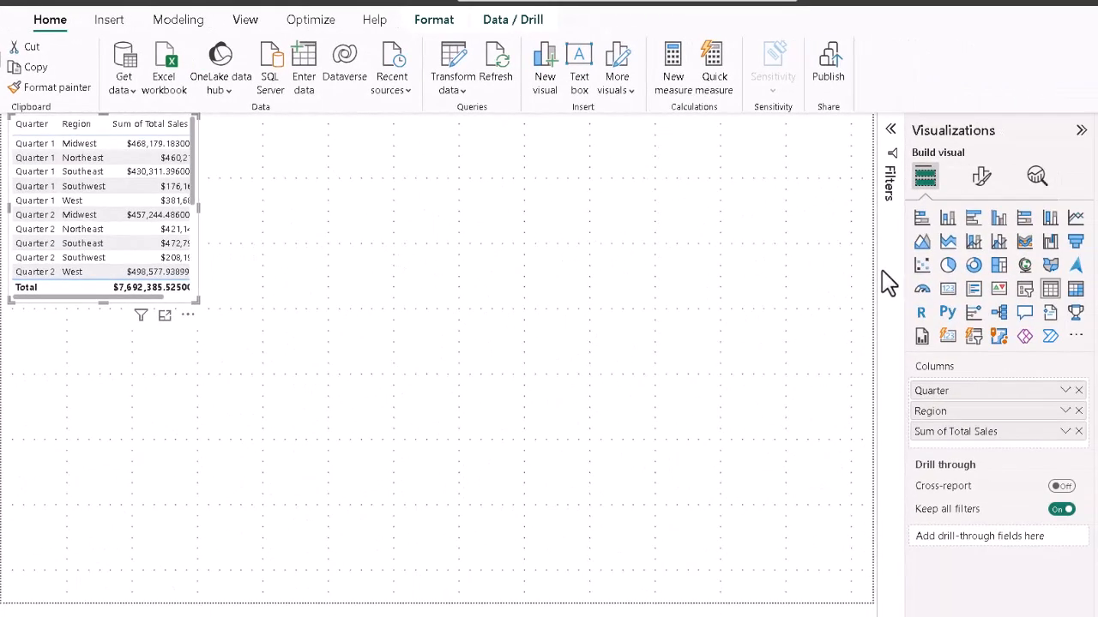
left_click(999, 219)
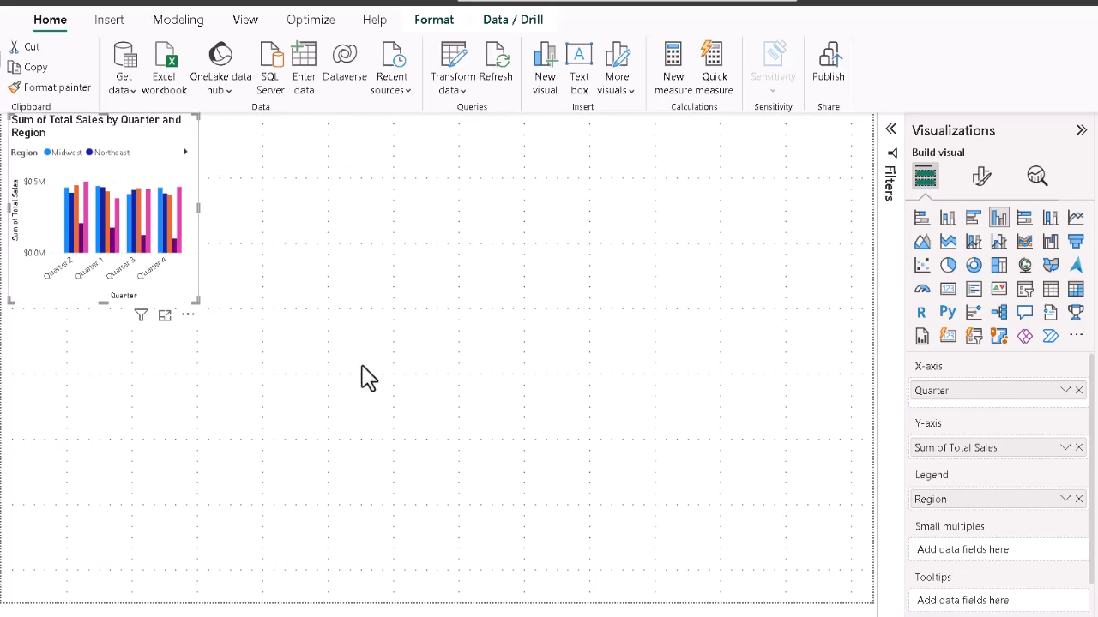
key("Delete")
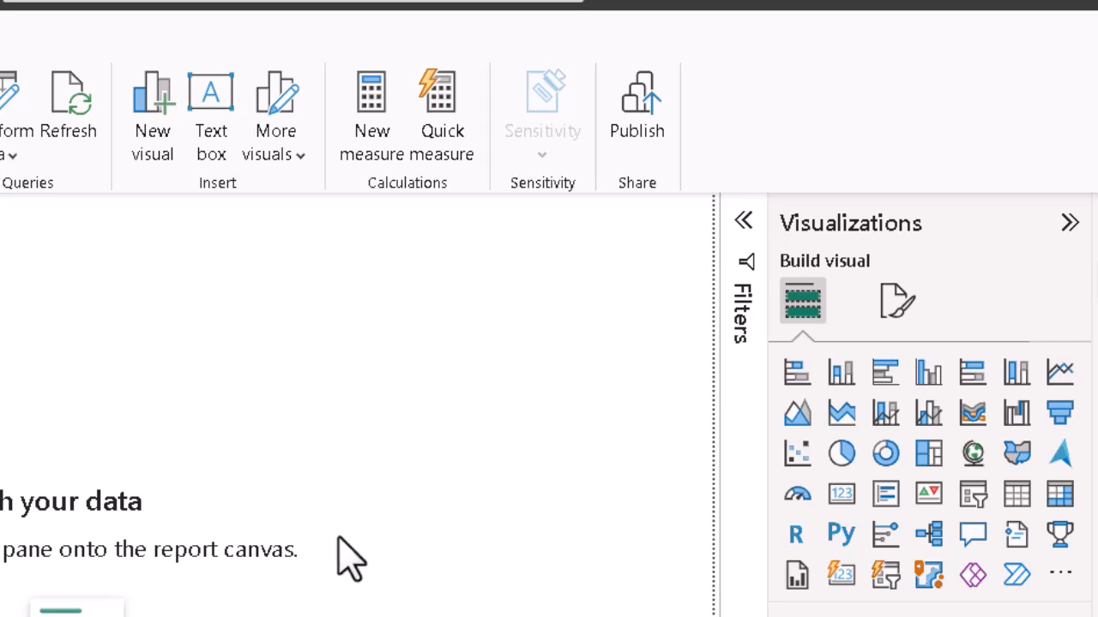
Add a clustered column chart in focus mode with Order Date on the X-axis, Total Sales on the Y-axis and Region as the legend.
left_click(926, 377)
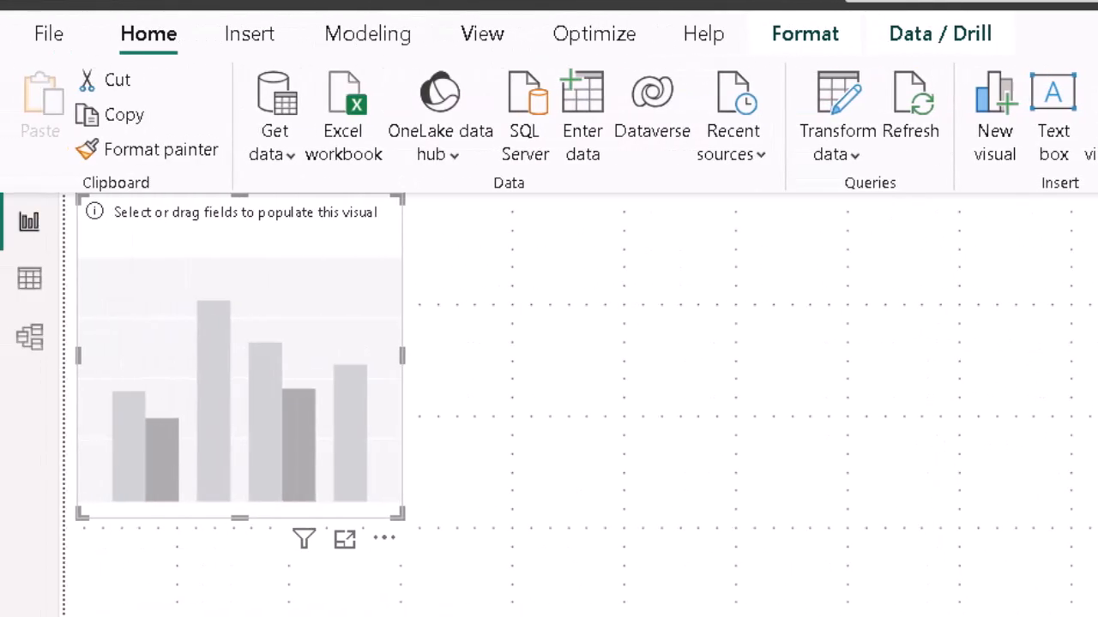
left_click(345, 541)
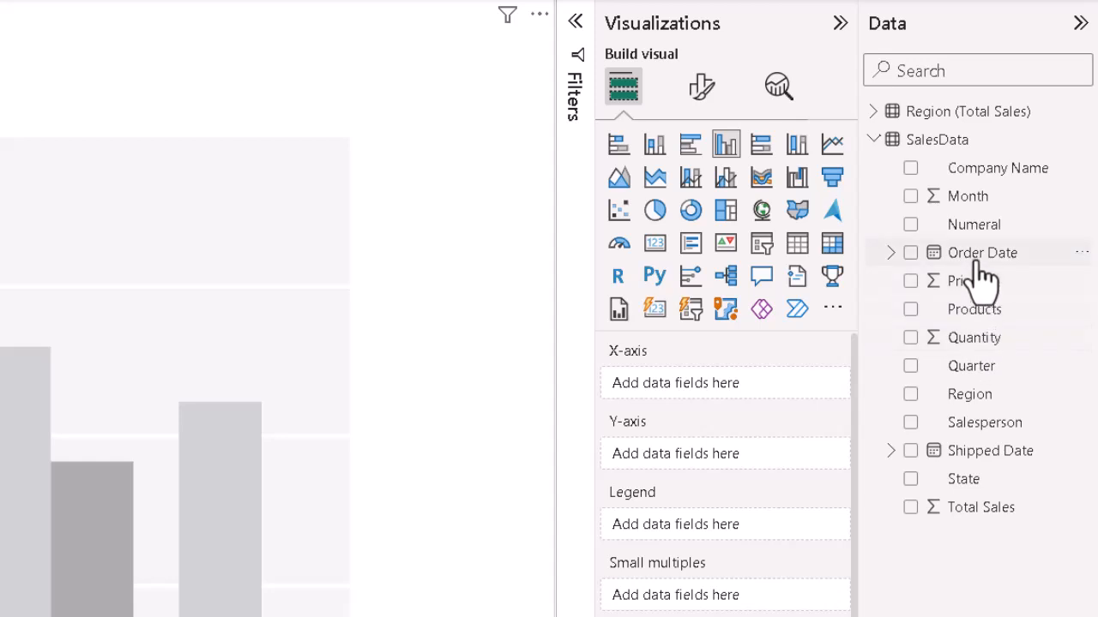
left_click_drag(982, 267, 697, 385)
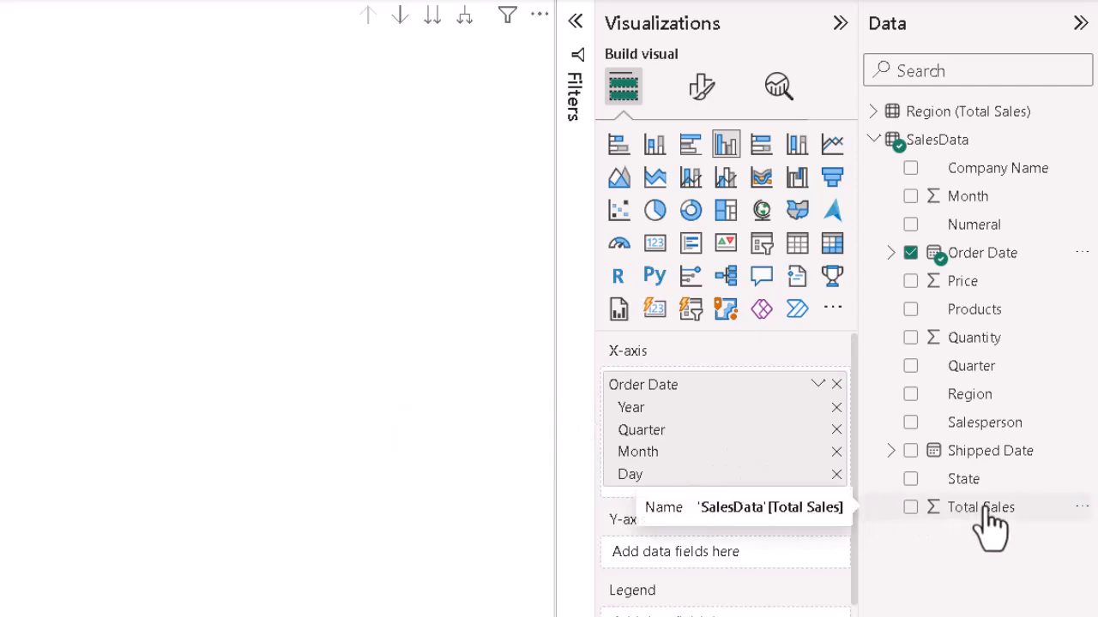
left_click_drag(980, 510, 730, 556)
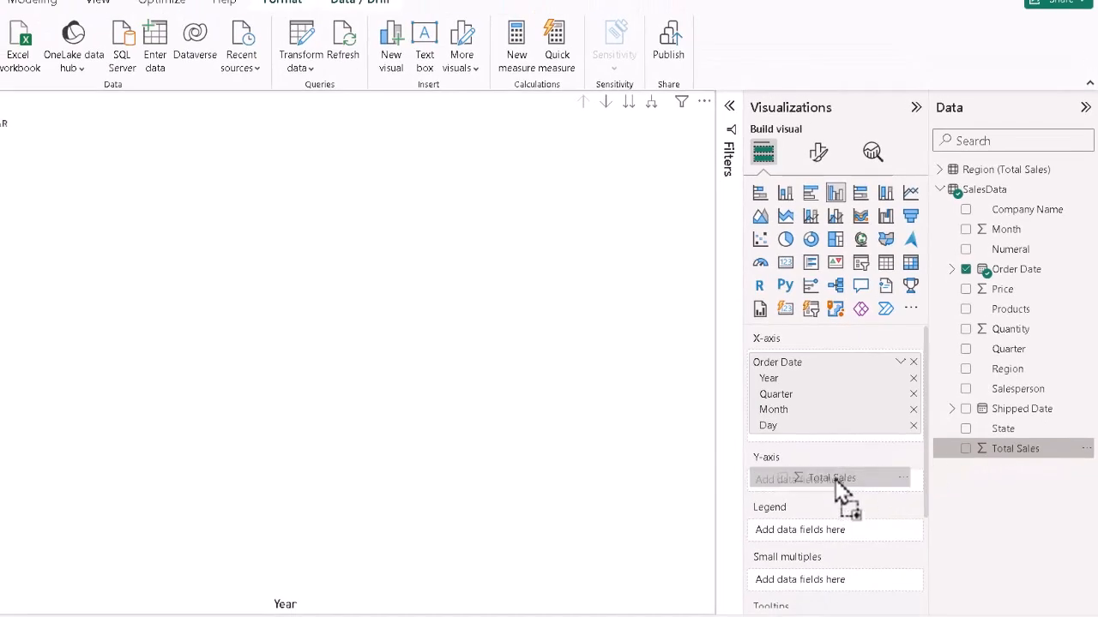
left_click_drag(837, 480, 836, 486)
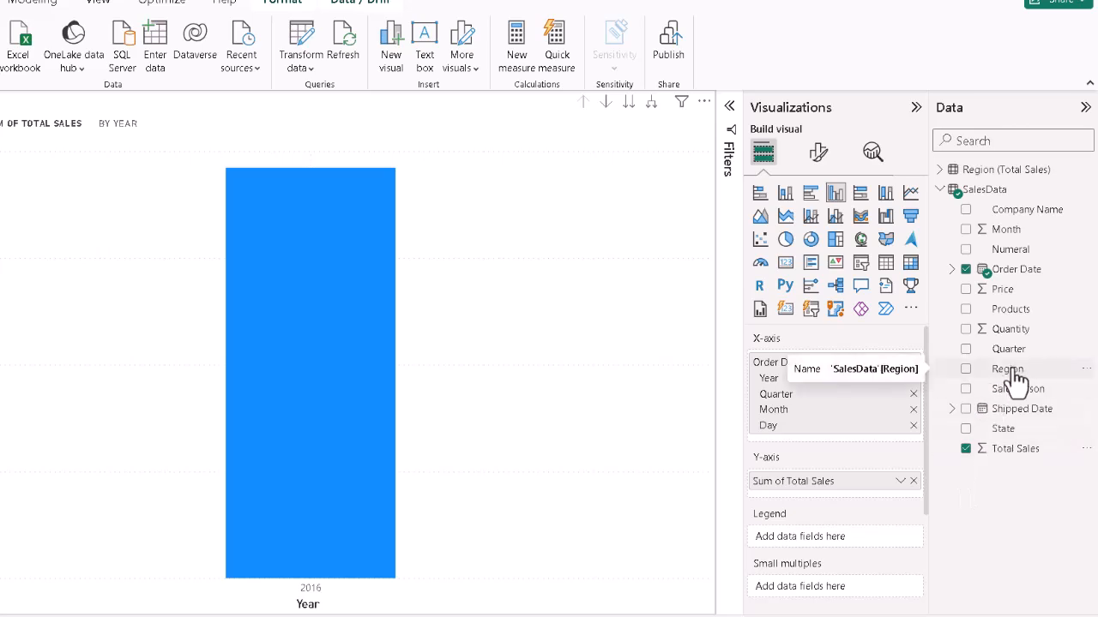
left_click_drag(1011, 378, 833, 544)
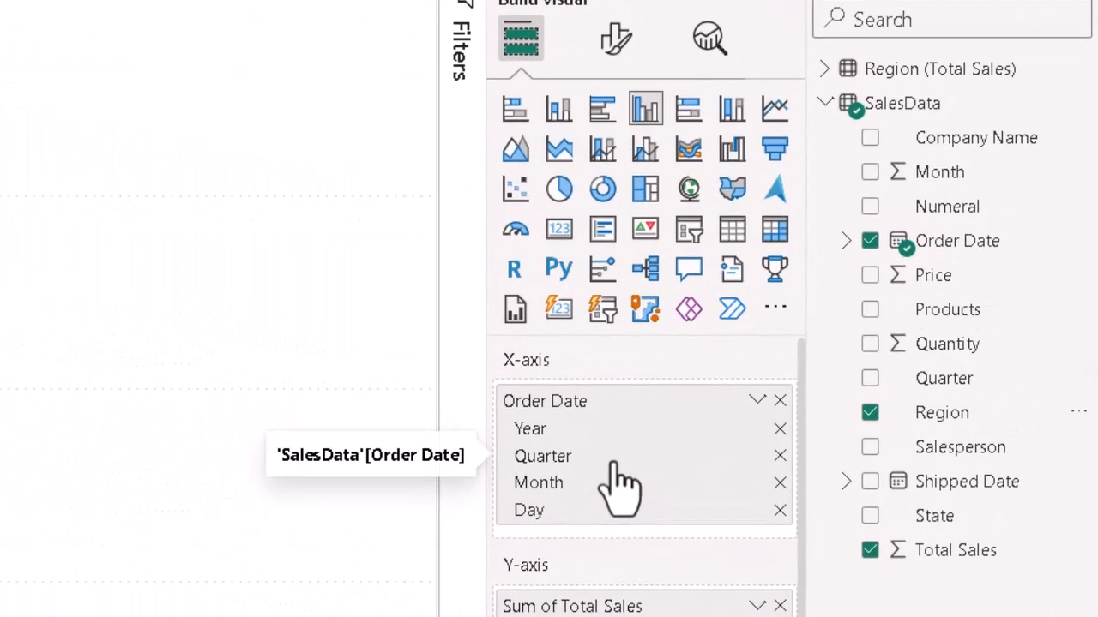
Remove Year, Month and Day from the Order Date hierarchy on the chart's X-axis, leaving only Quarter.
left_click(846, 241)
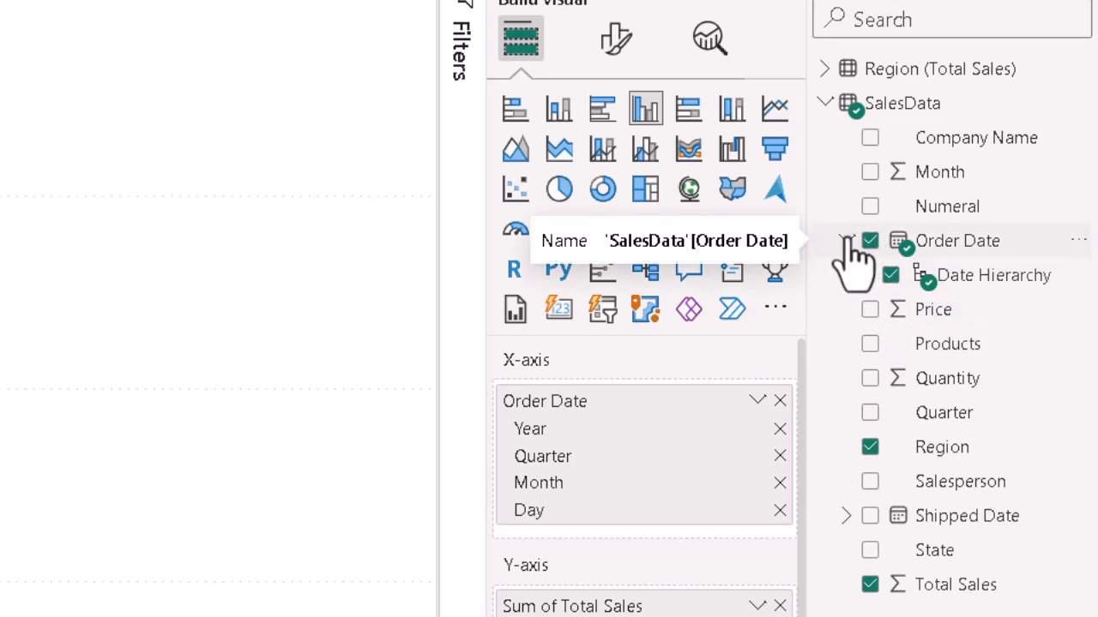
left_click(868, 276)
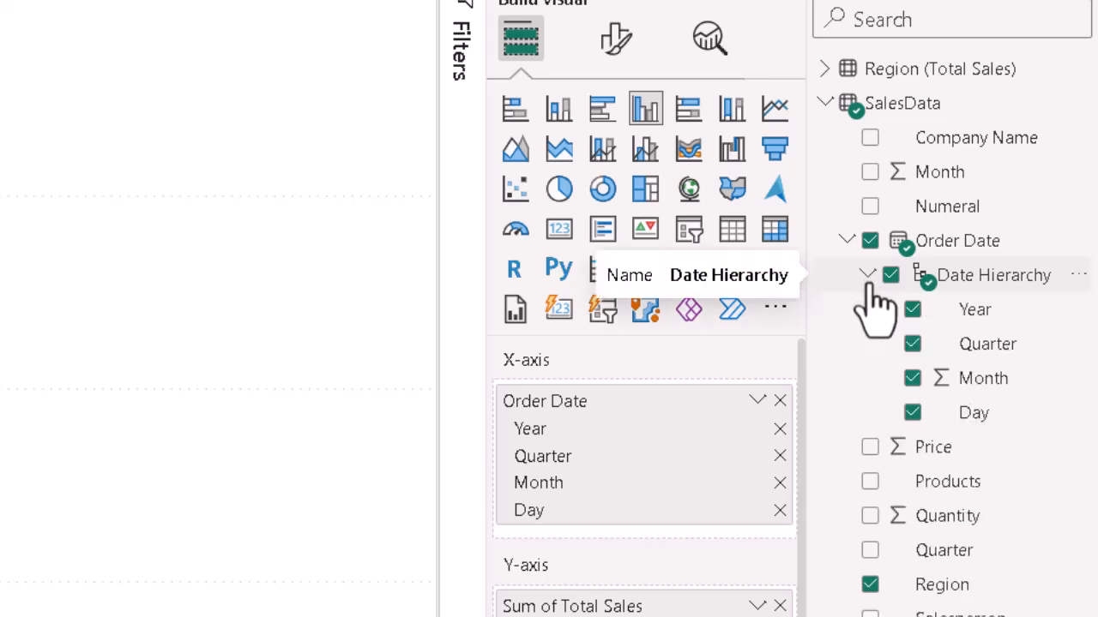
left_click(868, 275)
left_click(847, 241)
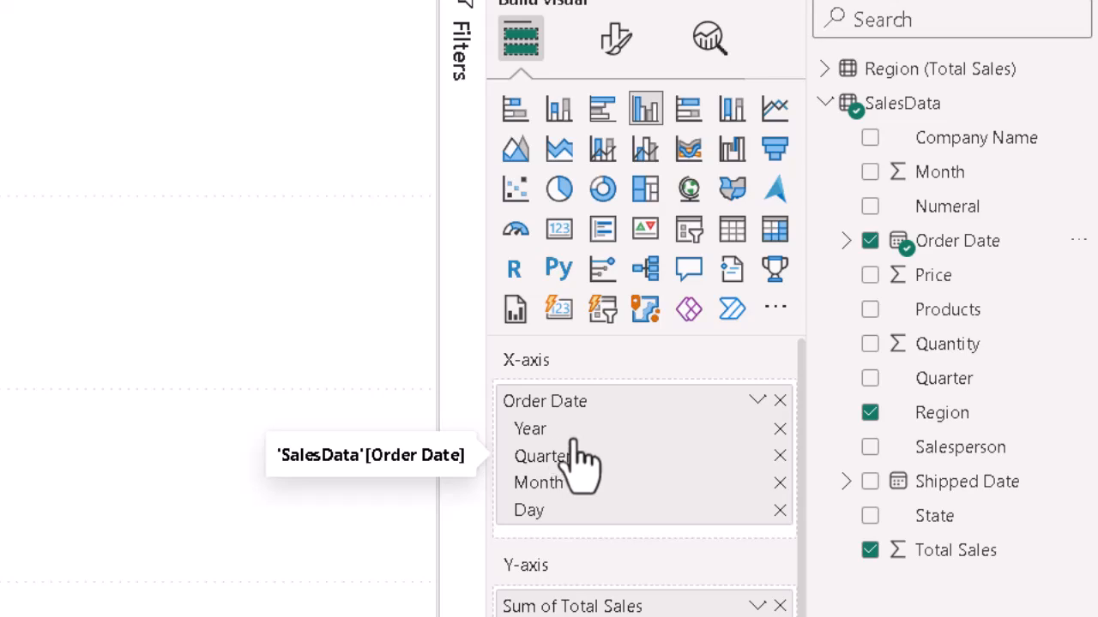
left_click(779, 428)
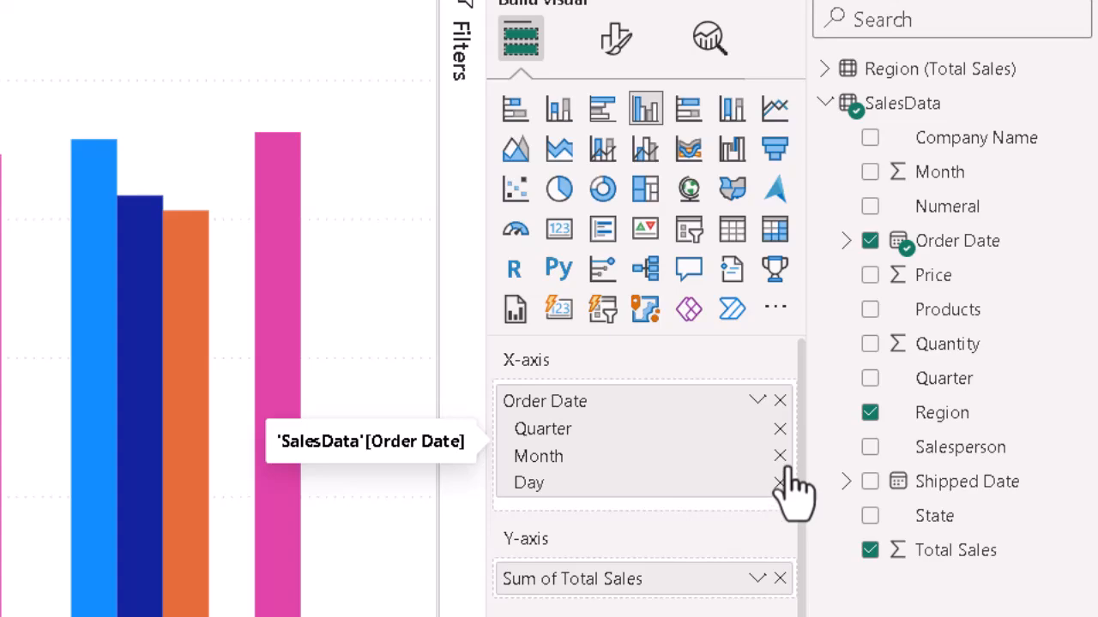
left_click(779, 456)
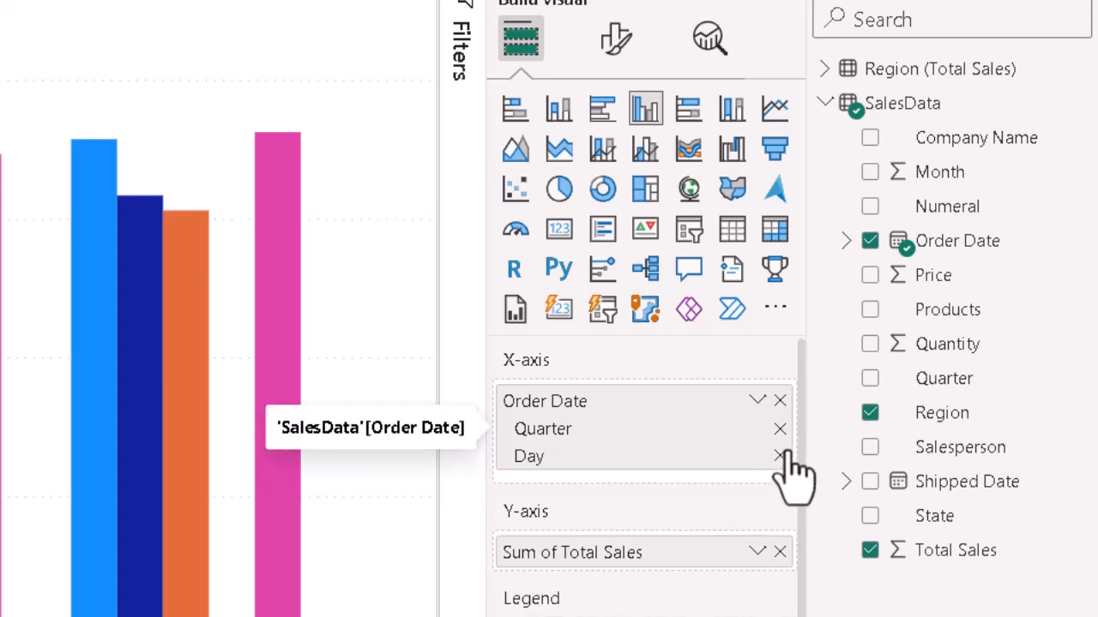
left_click(780, 456)
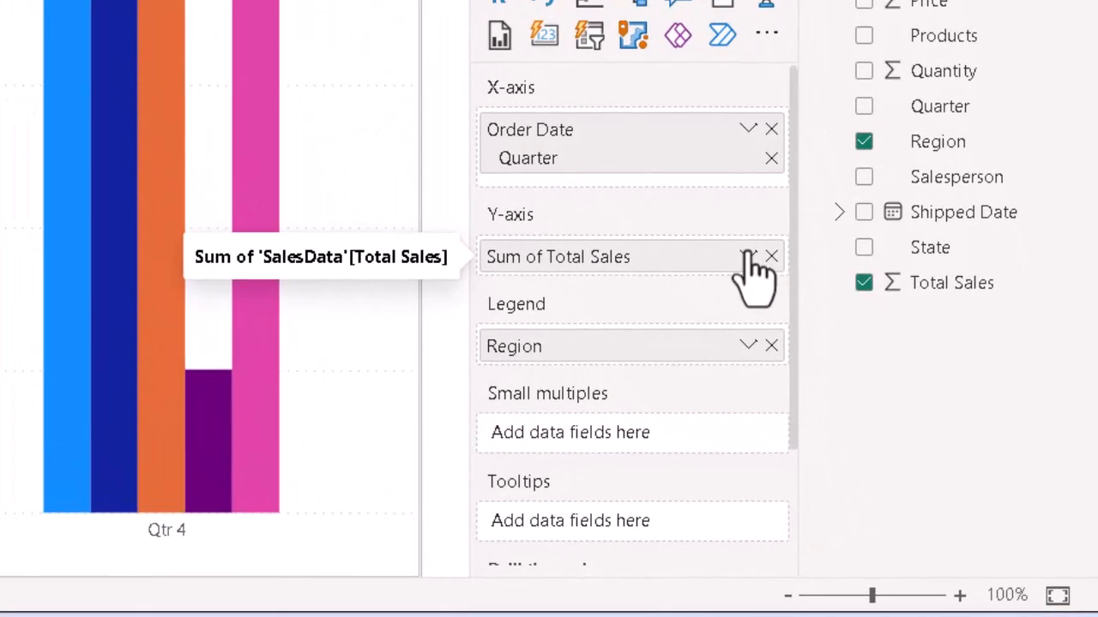
left_click(748, 257)
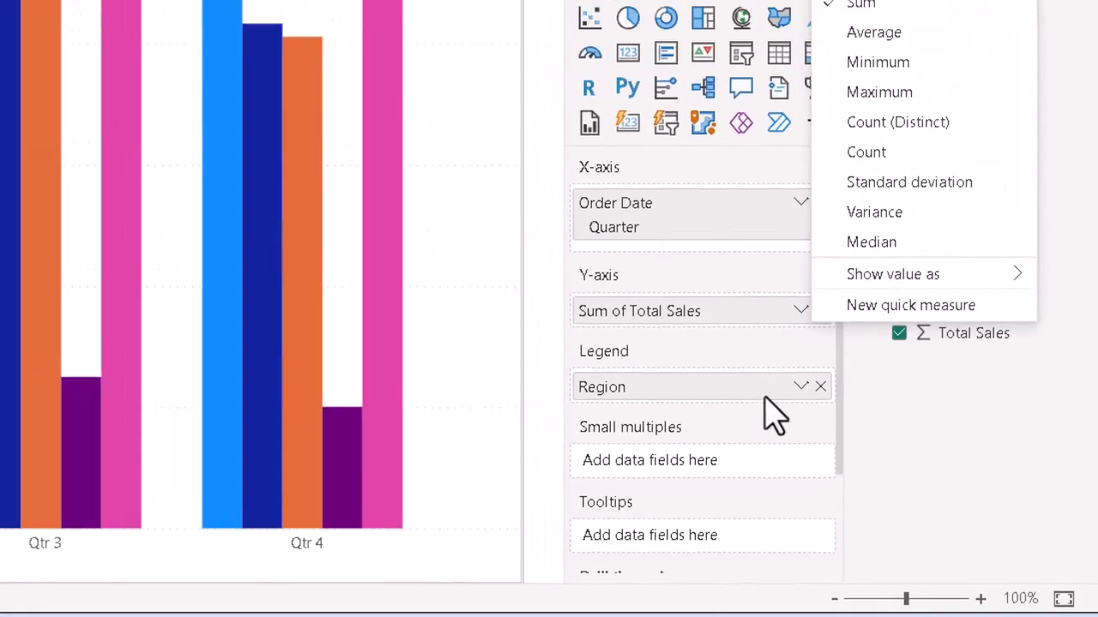
left_click(917, 418)
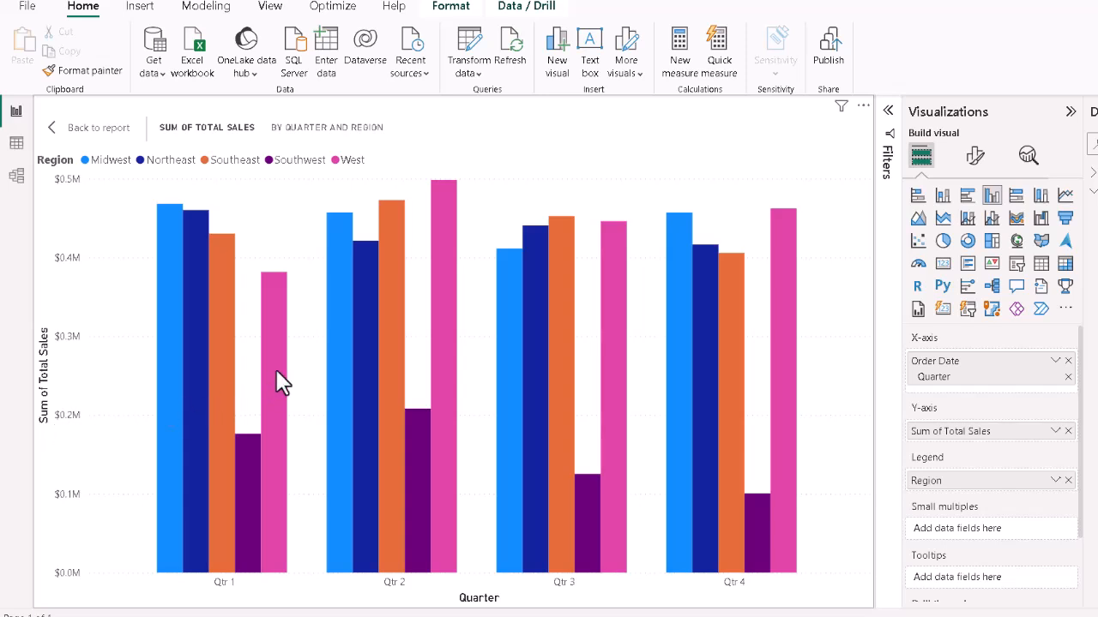
Set the chart's Y-axis title text to "US Dollars".
left_click(975, 156)
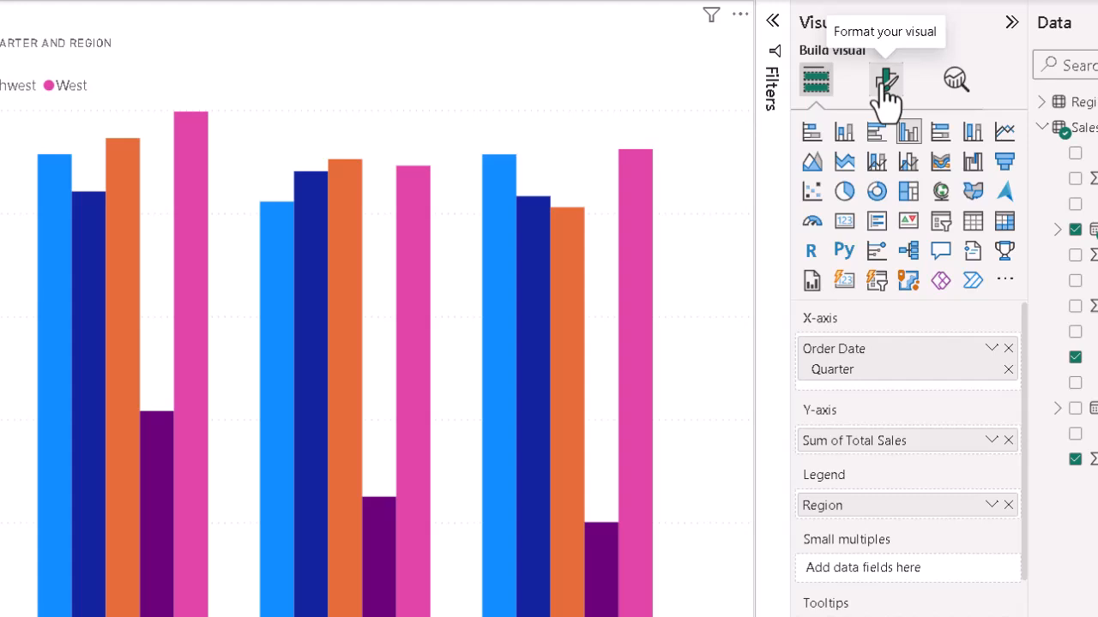
left_click(886, 100)
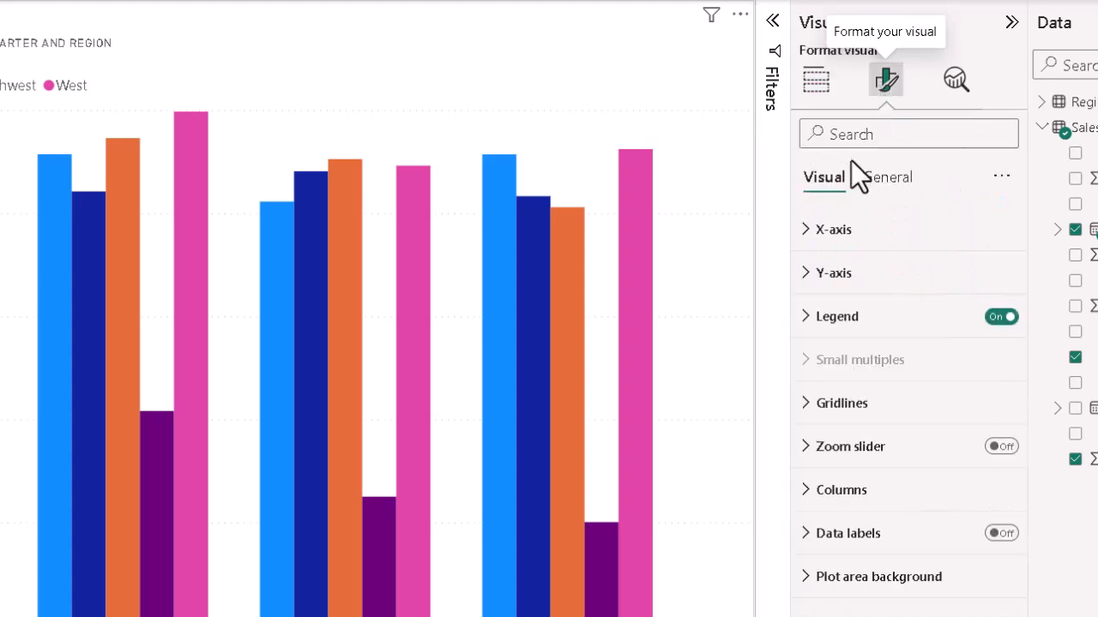
left_click(830, 178)
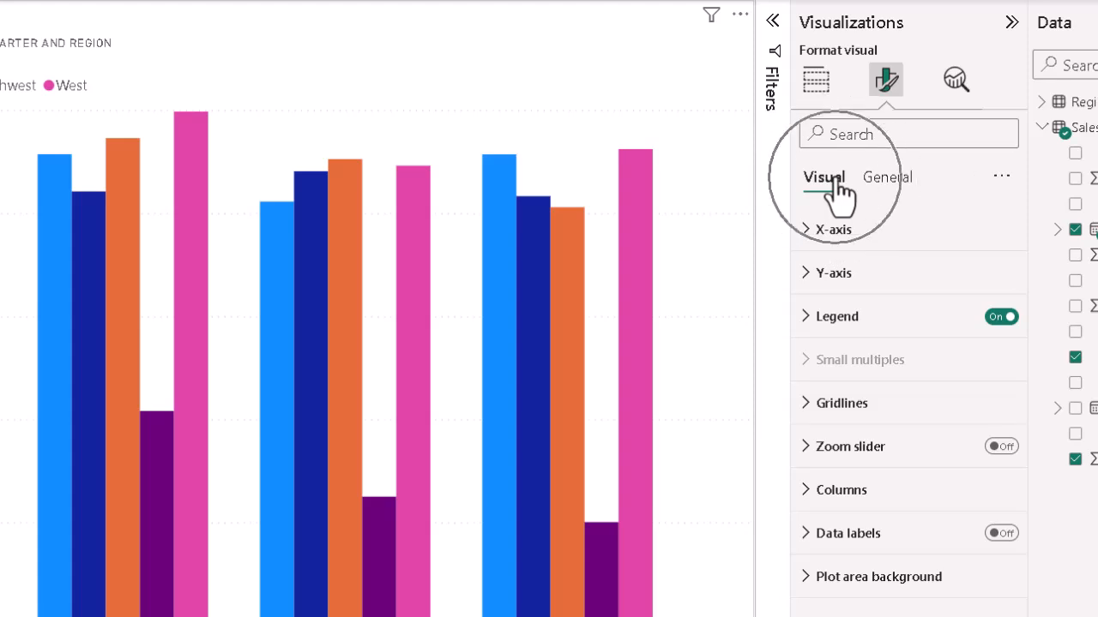
left_click(816, 274)
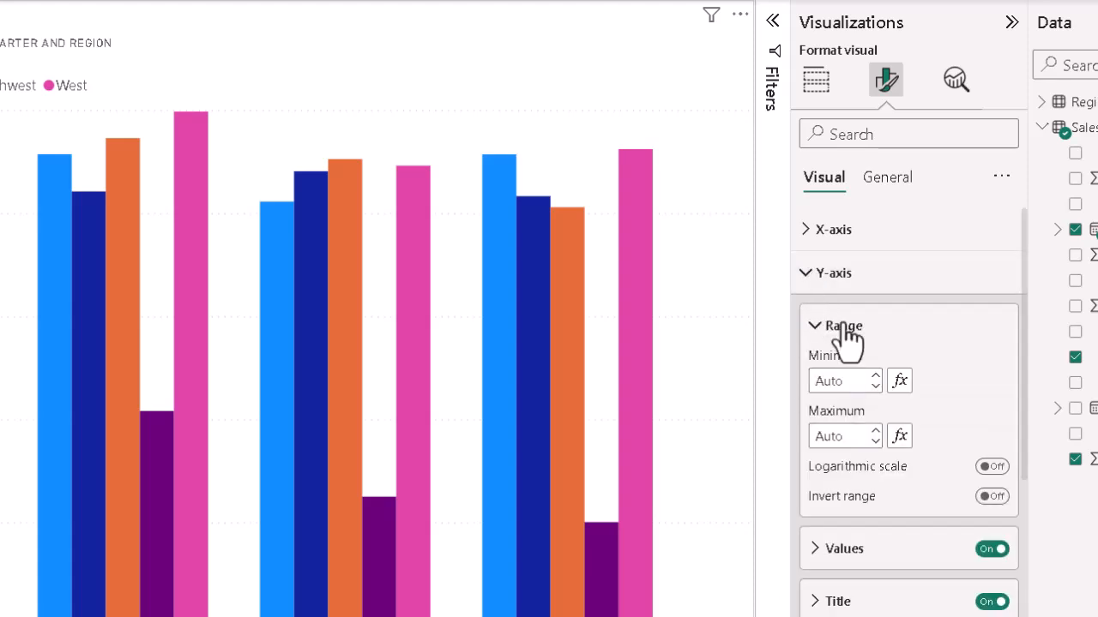
scroll(952, 343, "down", 3)
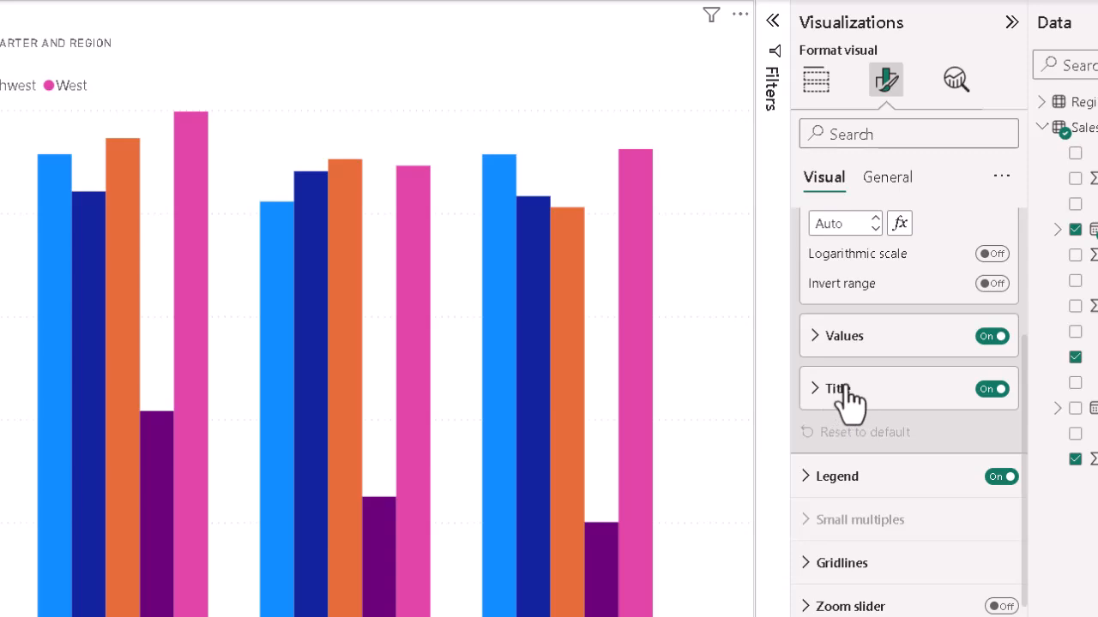
left_click(836, 388)
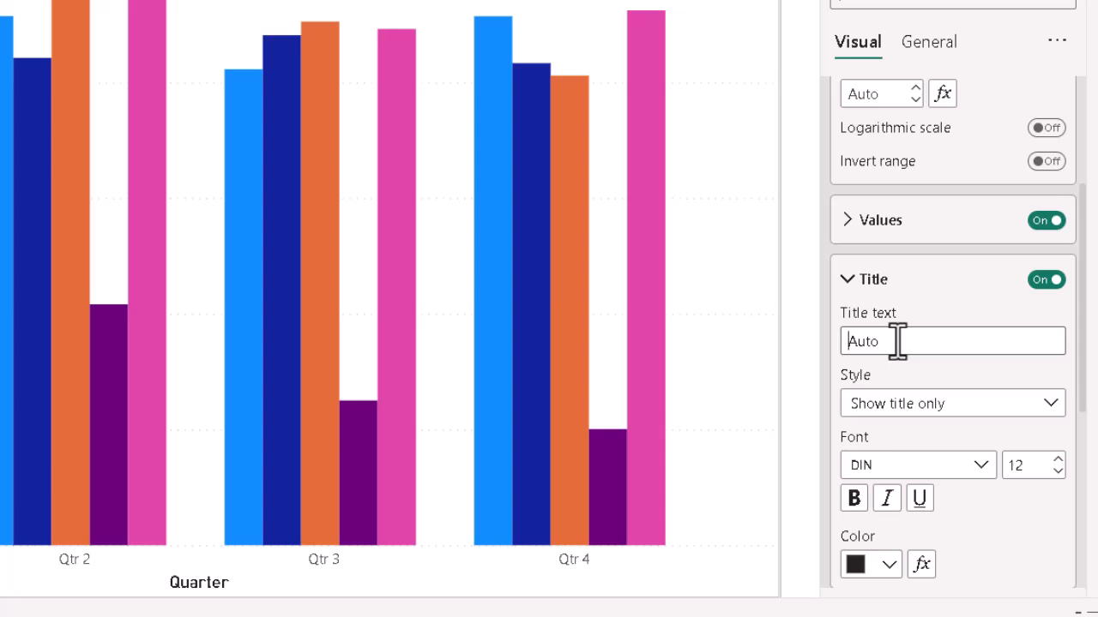
left_click(897, 341)
type("US Dollars")
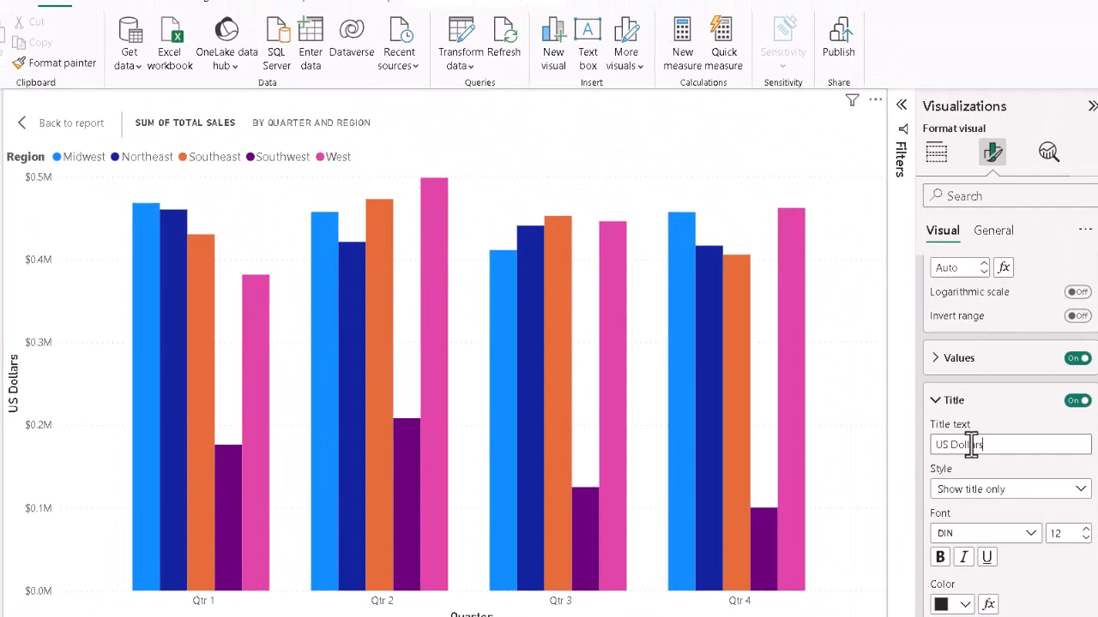
left_click(943, 400)
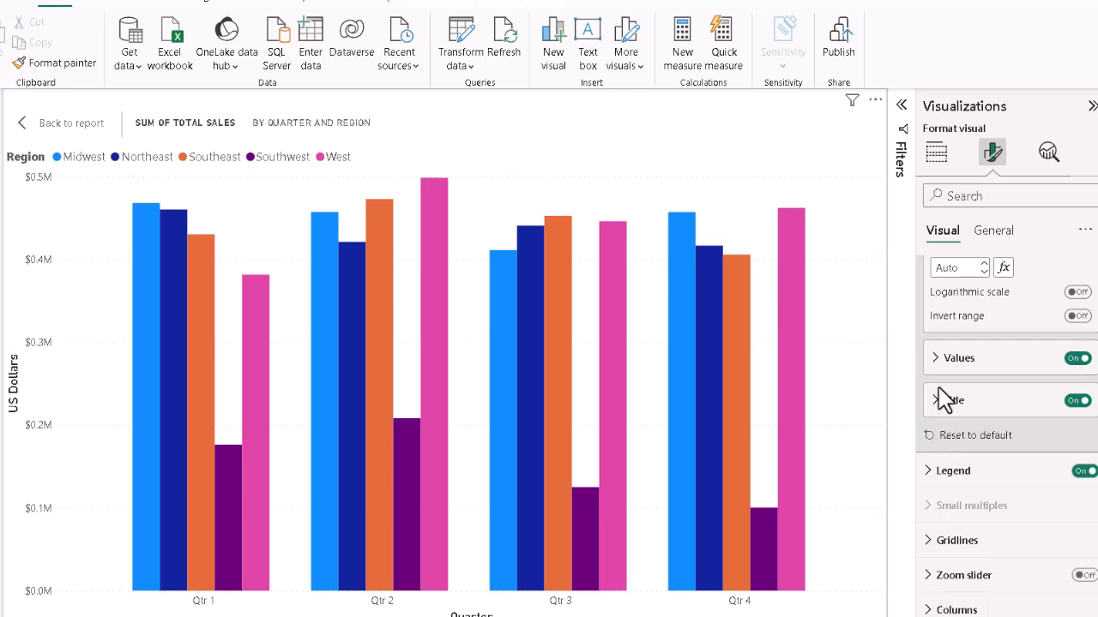
Set the display units of the chart's Y-axis values to Thousands.
left_click(937, 360)
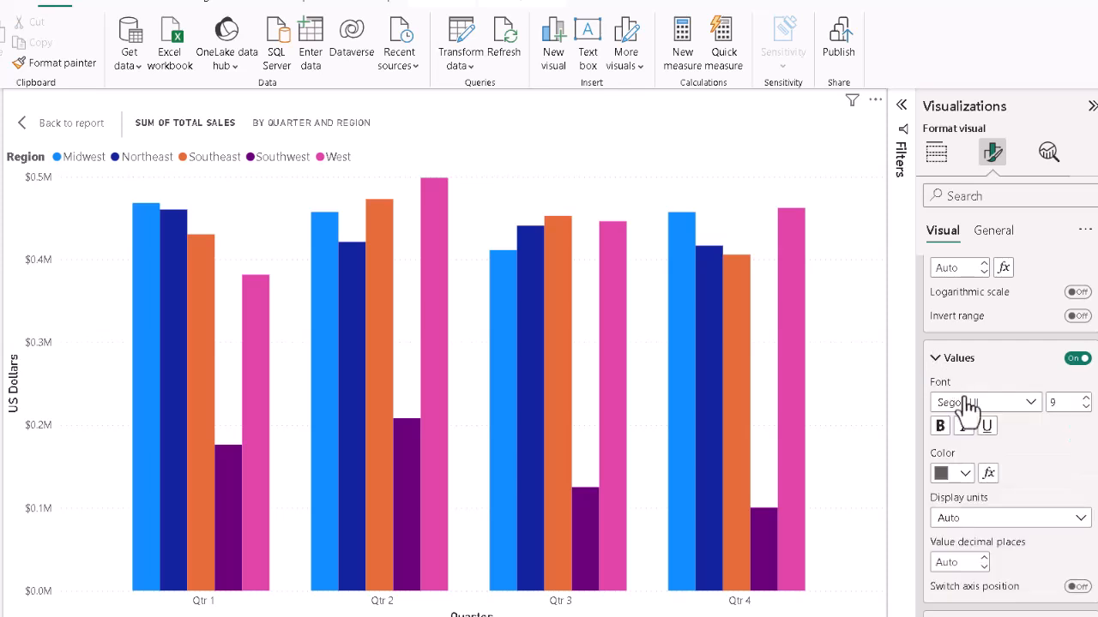
left_click(1012, 518)
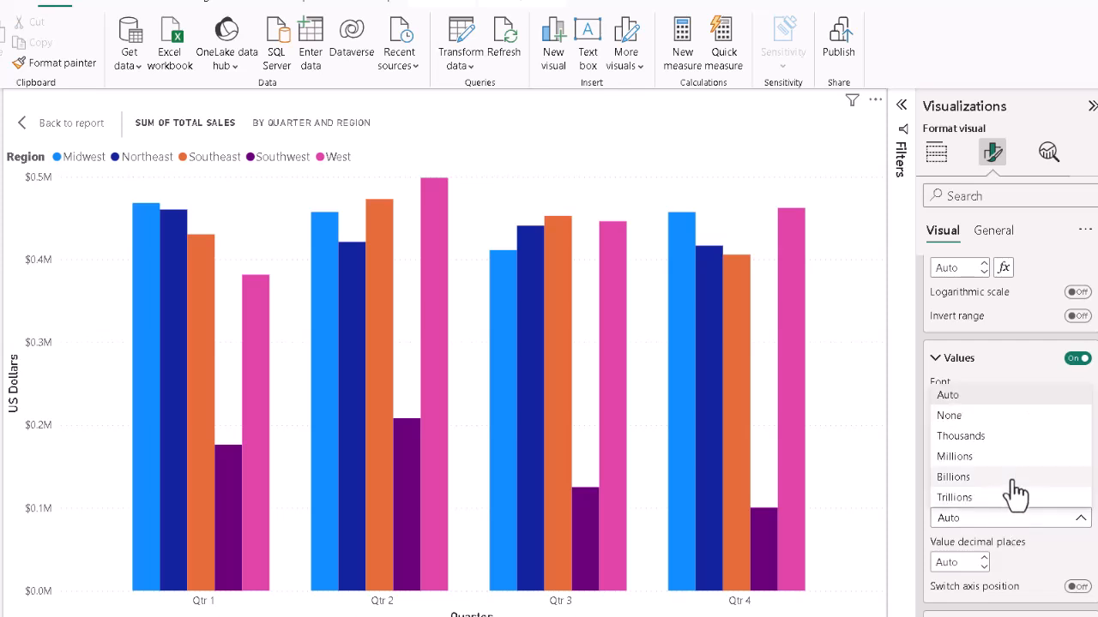
left_click(1005, 439)
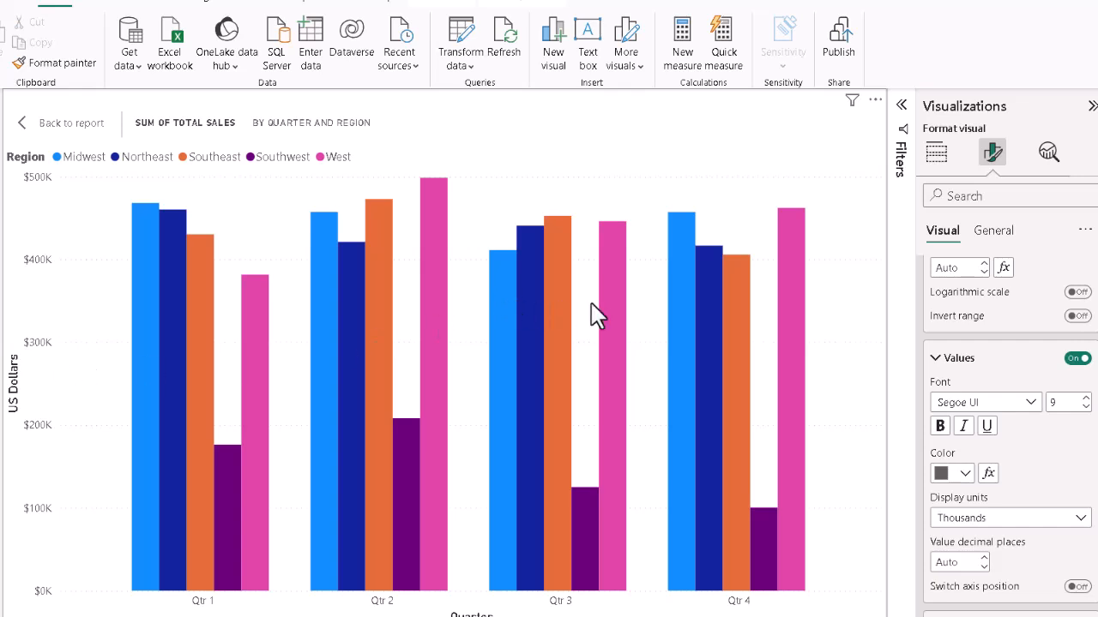
Format the Total Sales field to 2 decimal places, check the column tooltips in the chart, and return from focus mode to the report.
mouse_move(552, 364)
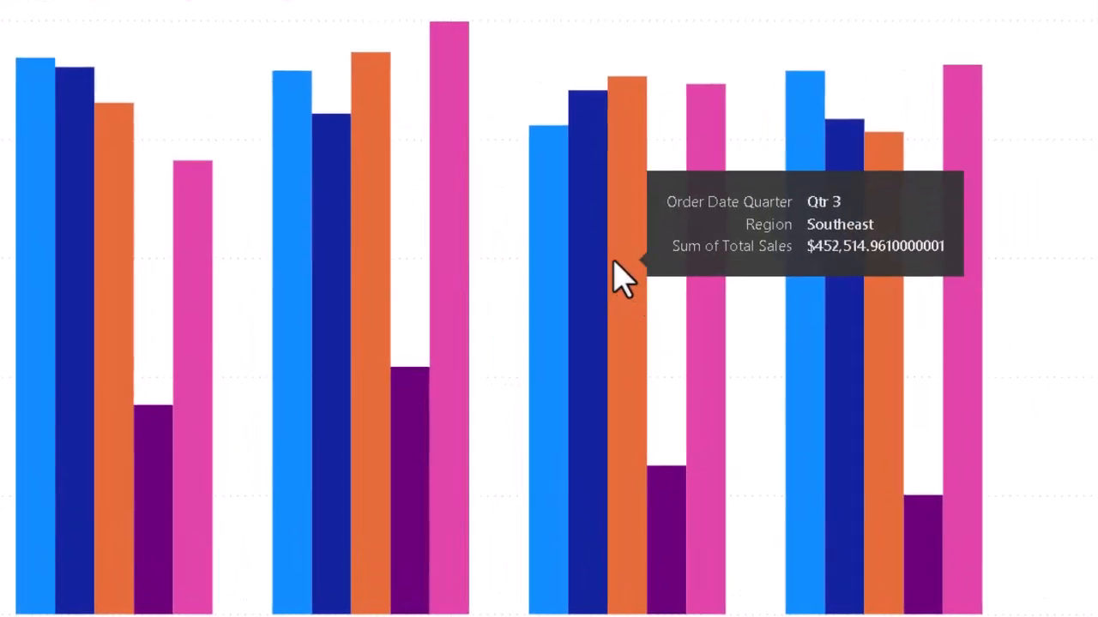
mouse_move(566, 251)
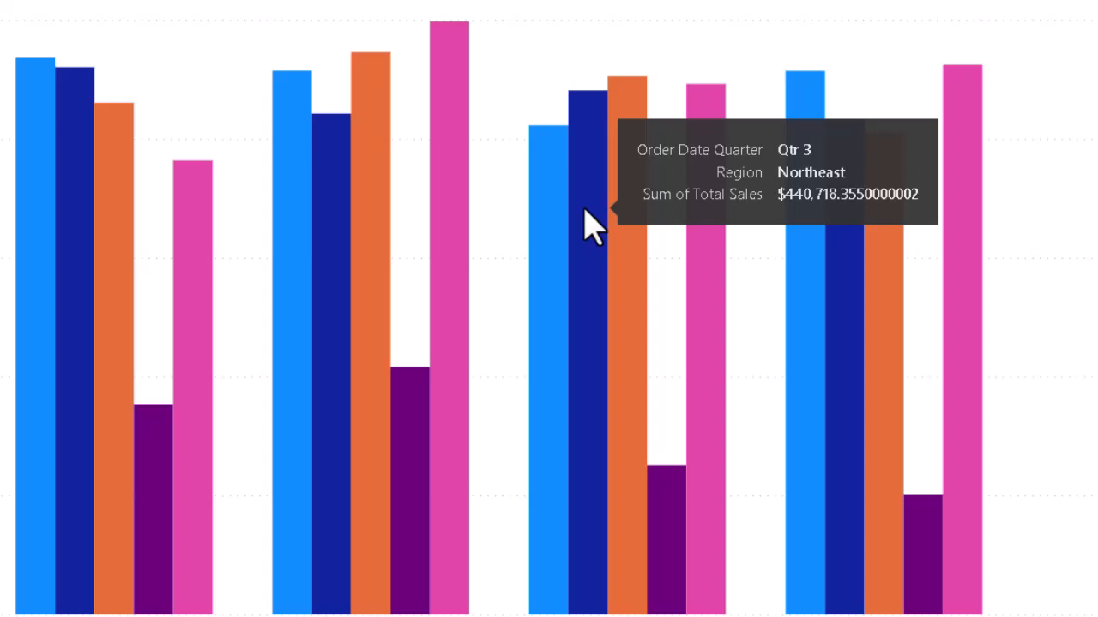
mouse_move(538, 205)
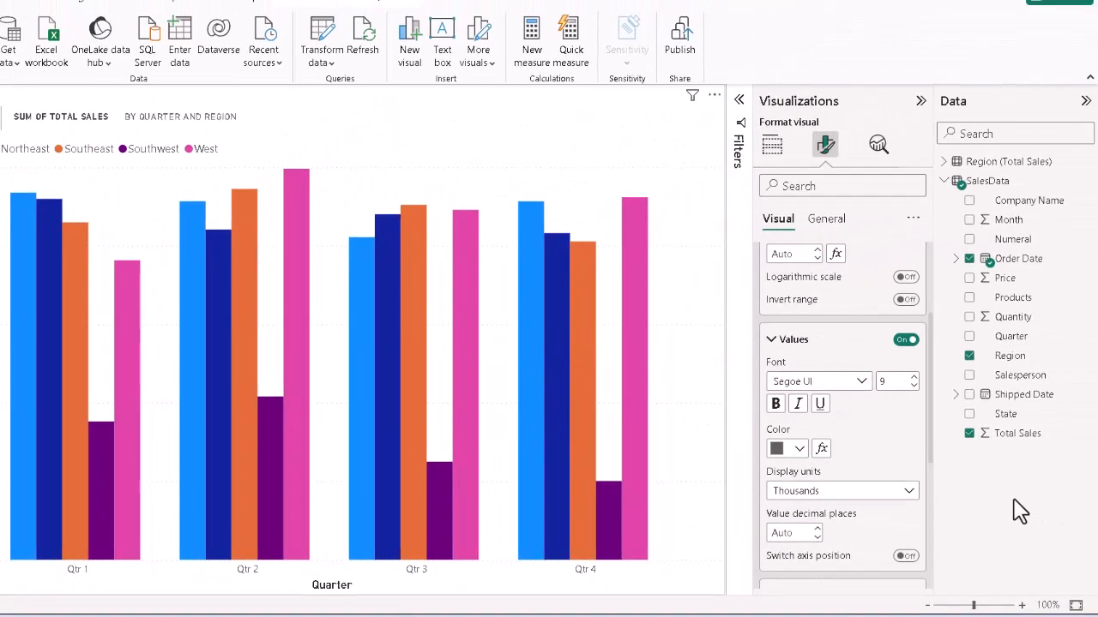
left_click(1030, 436)
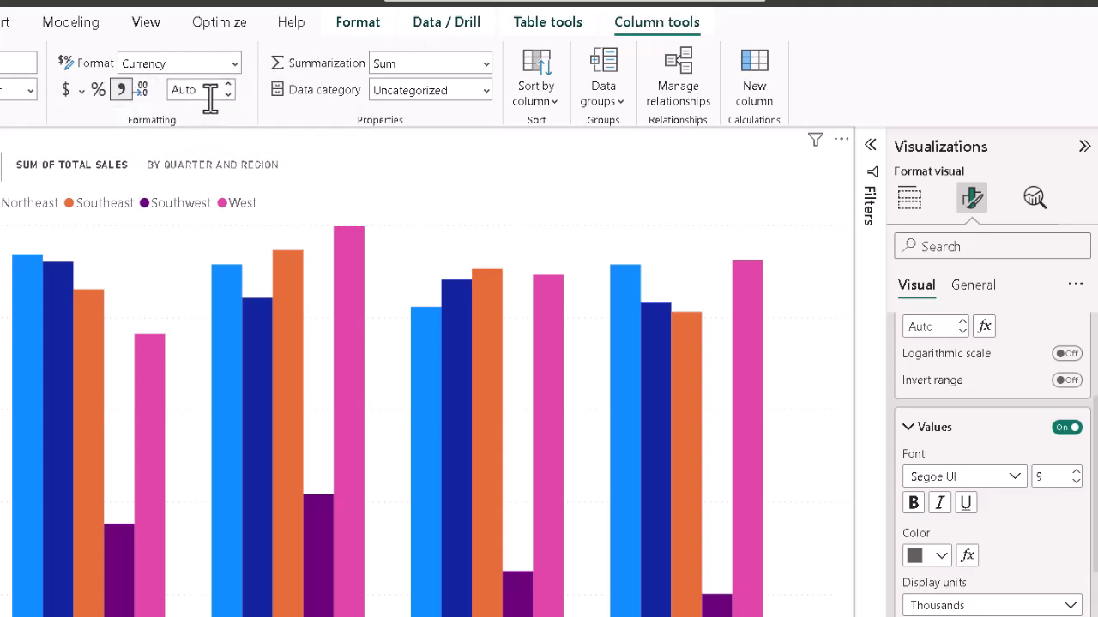
left_click(209, 93)
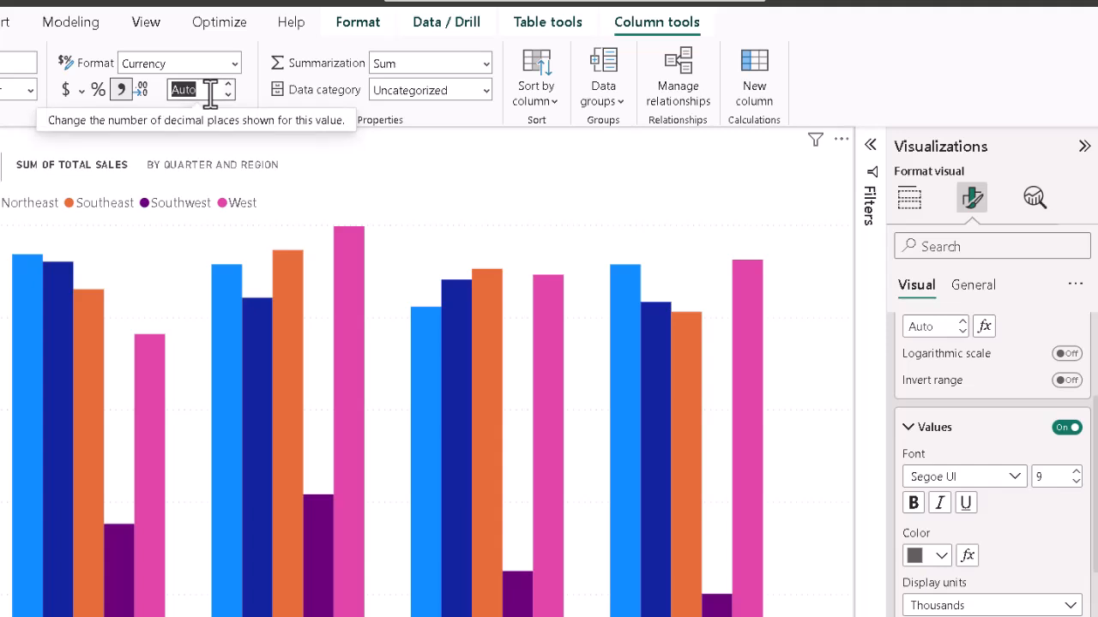
type("2")
key("Tab")
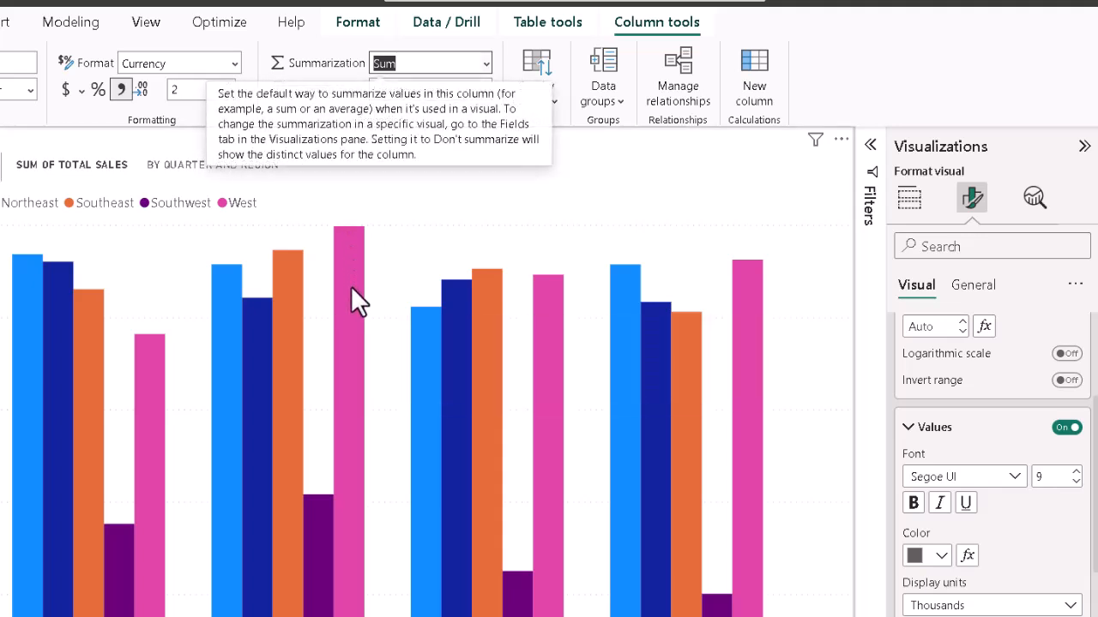
mouse_move(351, 286)
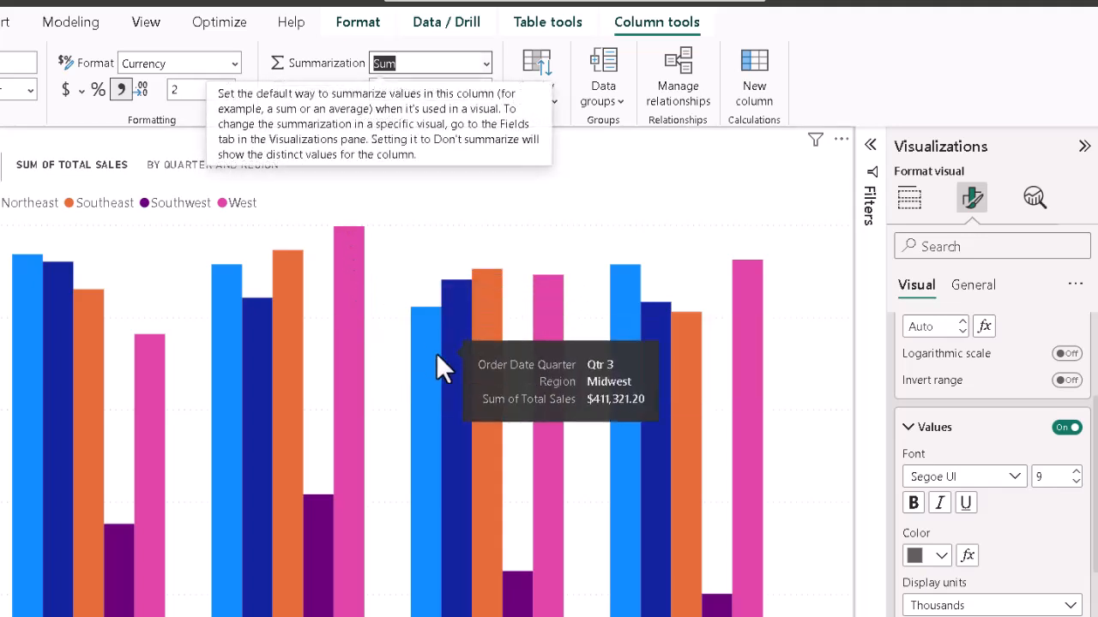
mouse_move(451, 364)
mouse_move(480, 382)
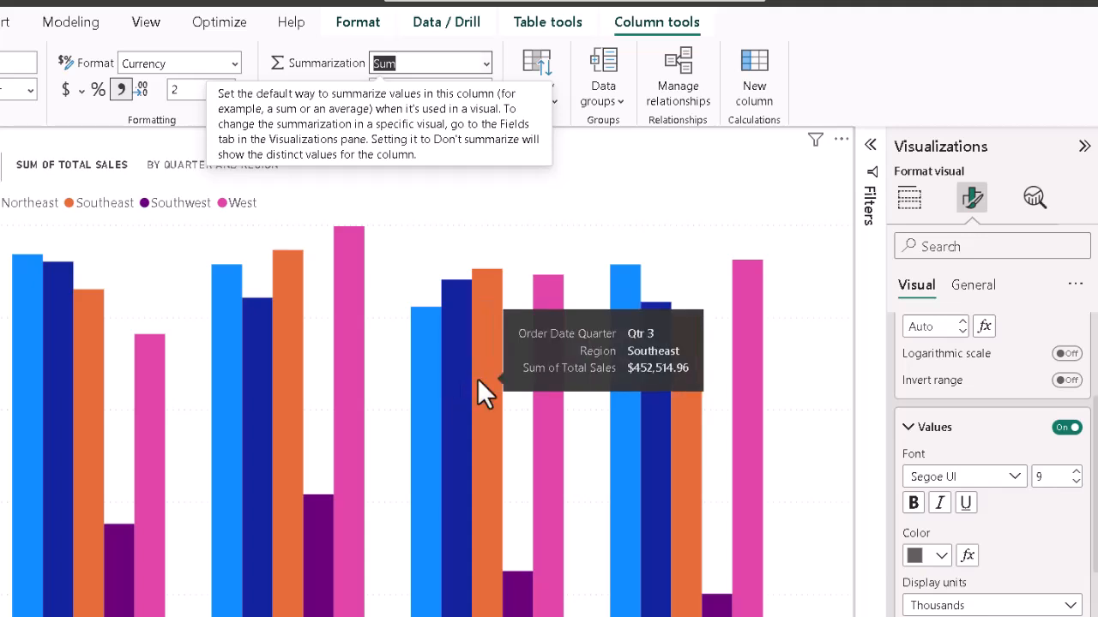
mouse_move(541, 379)
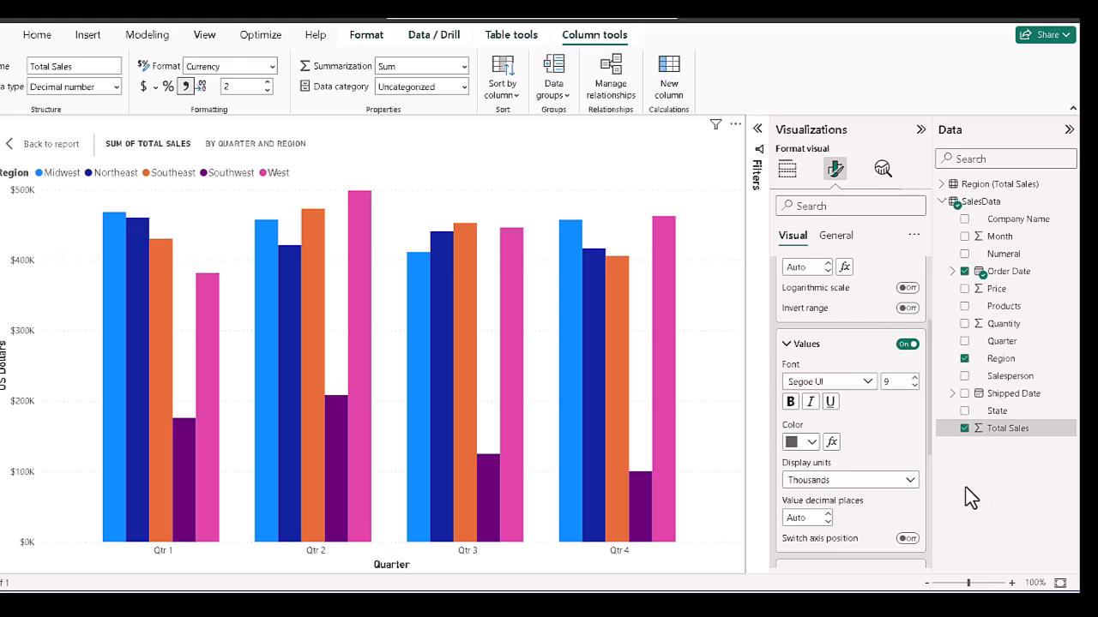
left_click(49, 146)
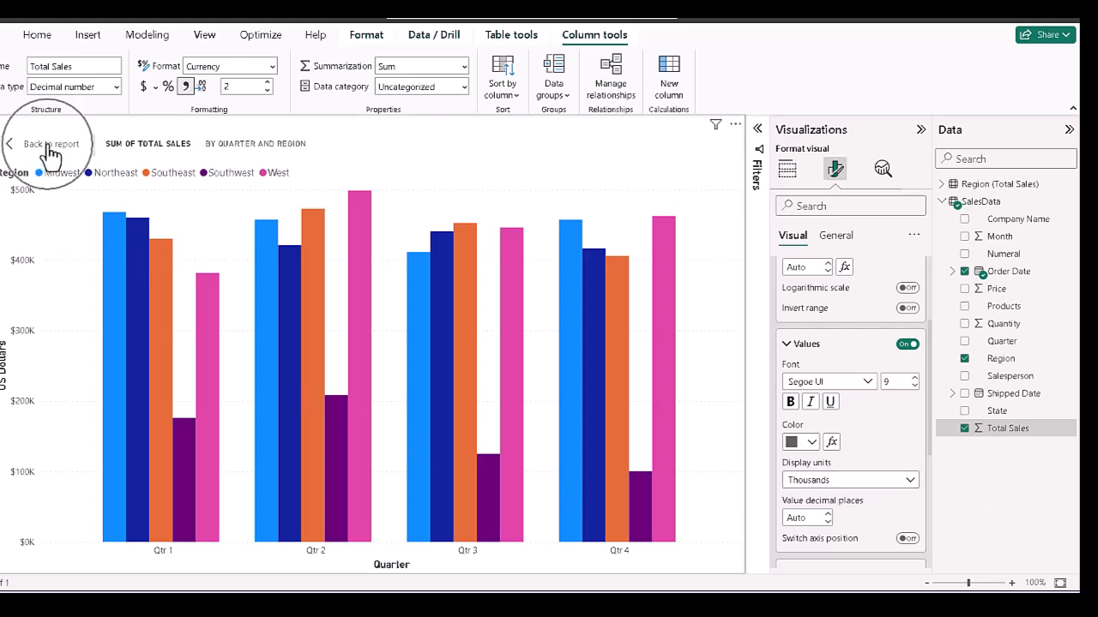